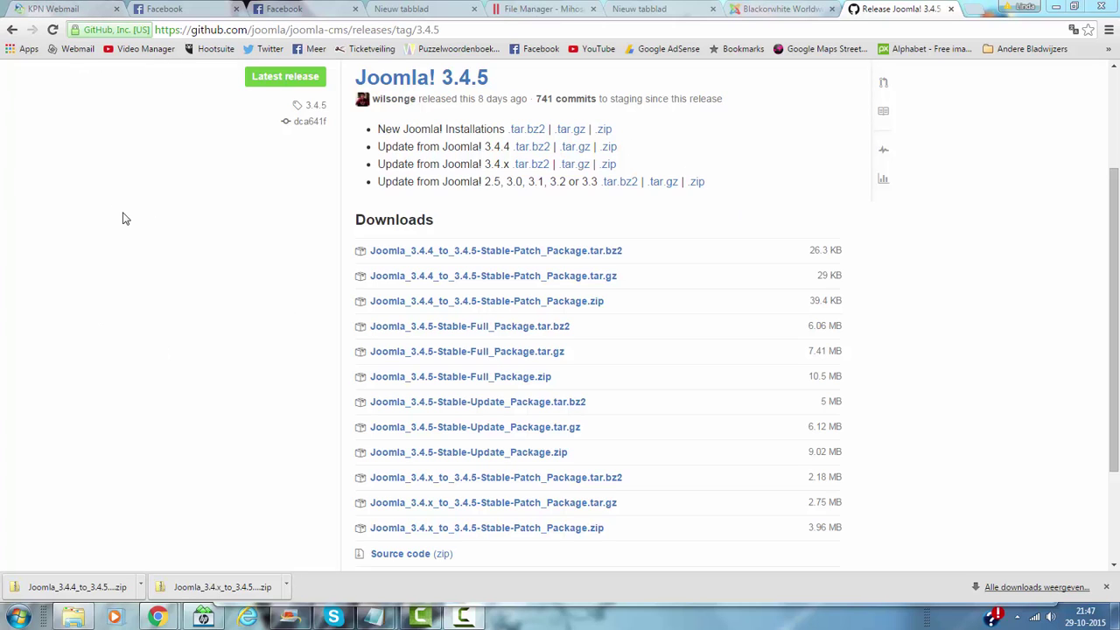
- Return to the hosting File Manager tab after downloading the 3.4.4 to 3.4.5 patch zip
click(524, 8)
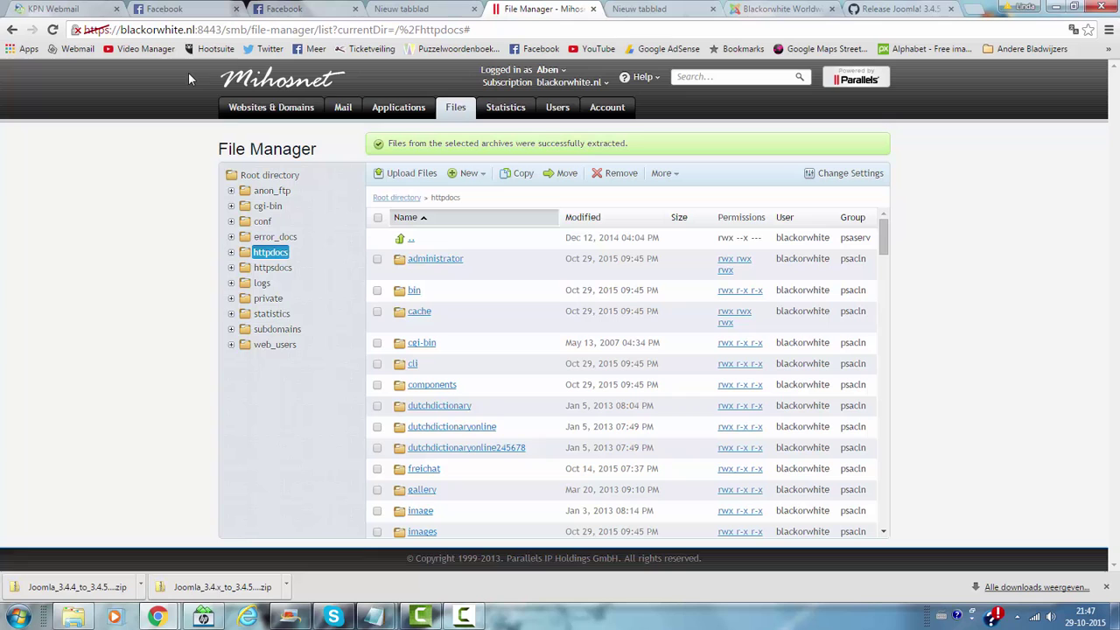
- Open the website's File Manager from Websites & Domains and start an upload into httpdocs
click(248, 112)
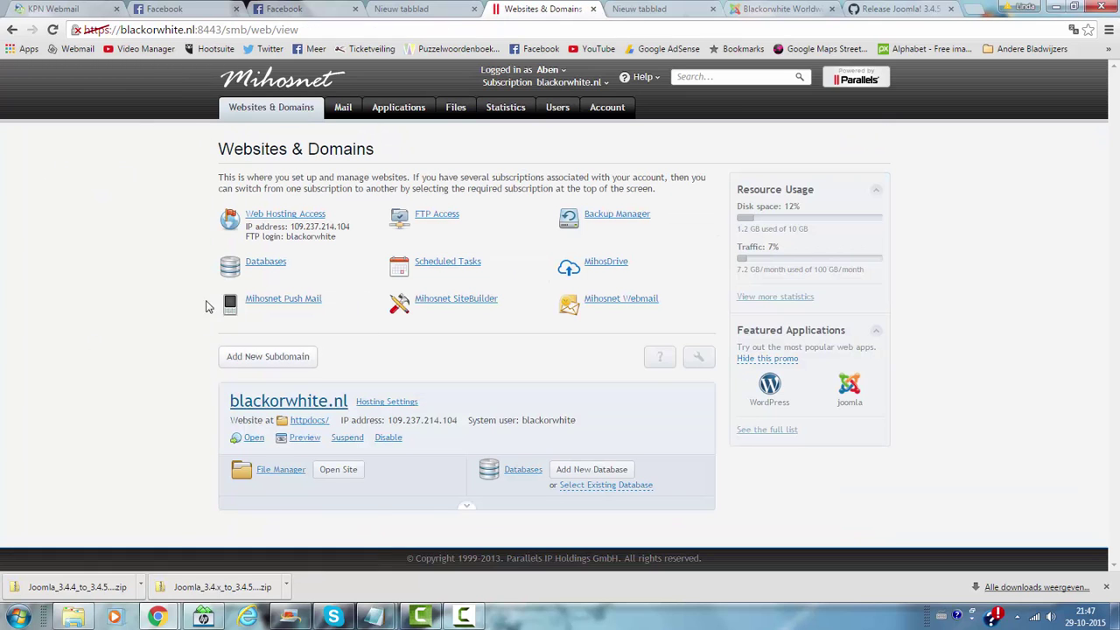
click(274, 474)
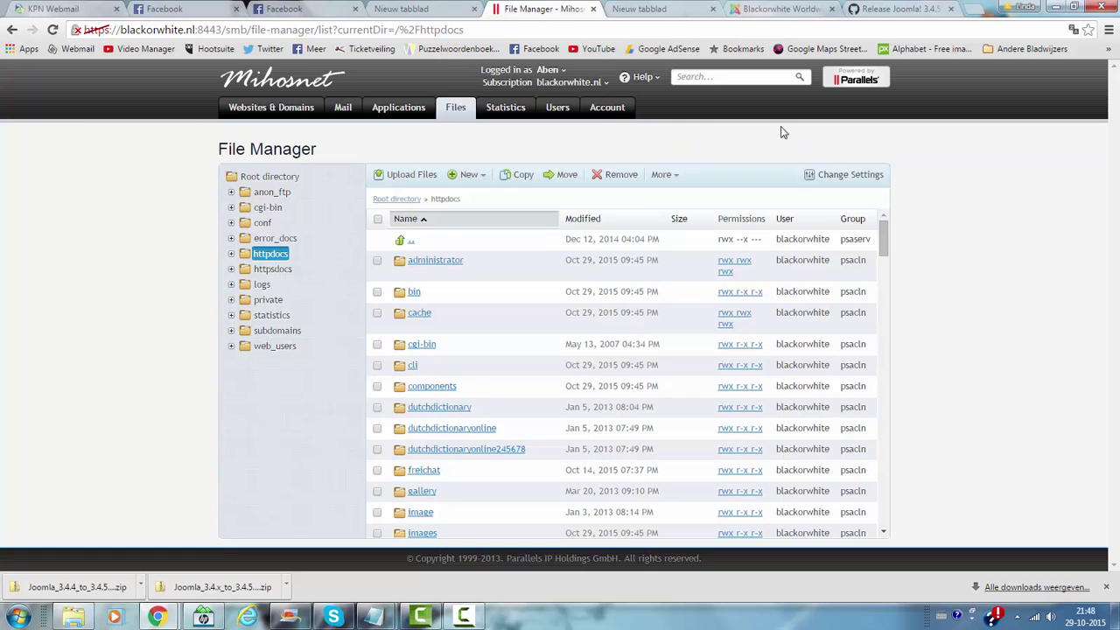
click(404, 183)
- Upload Joomla_3.4.4_to_3.4.5-Stable-Patch_Package.zip to httpdocs, replacing the existing copy
drag(420, 88, 428, 196)
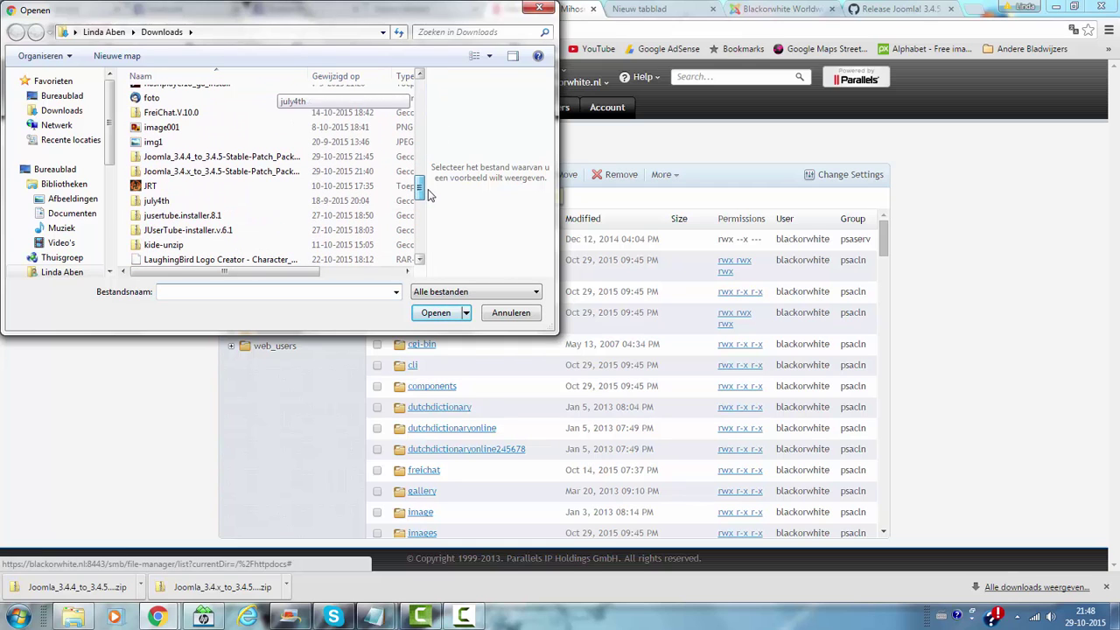
click(216, 158)
click(444, 314)
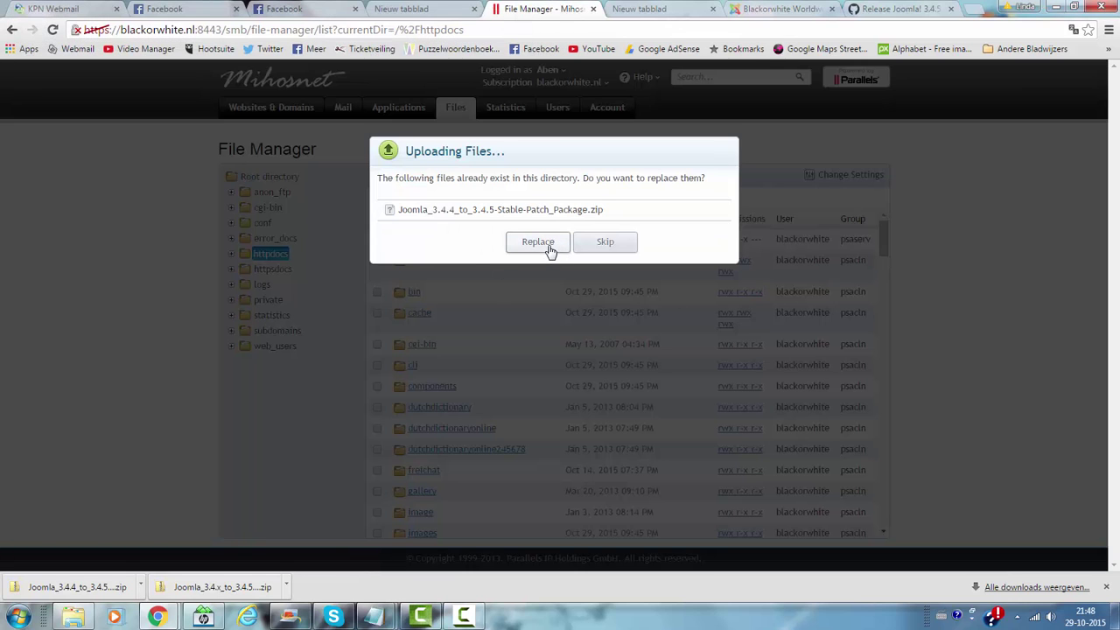
click(539, 248)
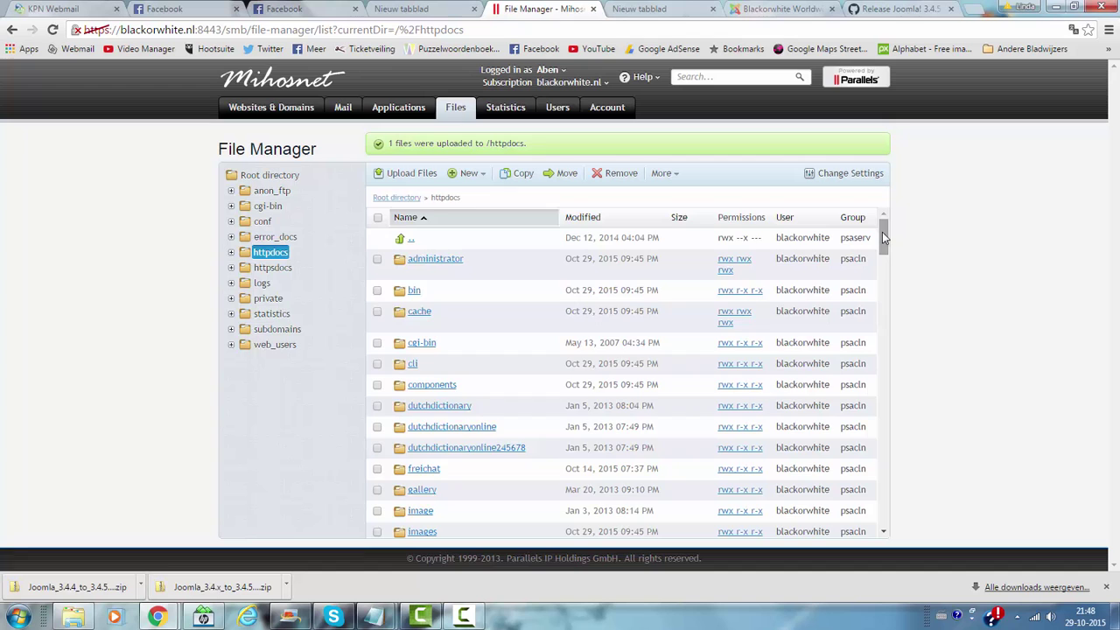
- Extract the patch zip into httpdocs via More > Extract Files with Replace existing files on
drag(881, 232, 907, 438)
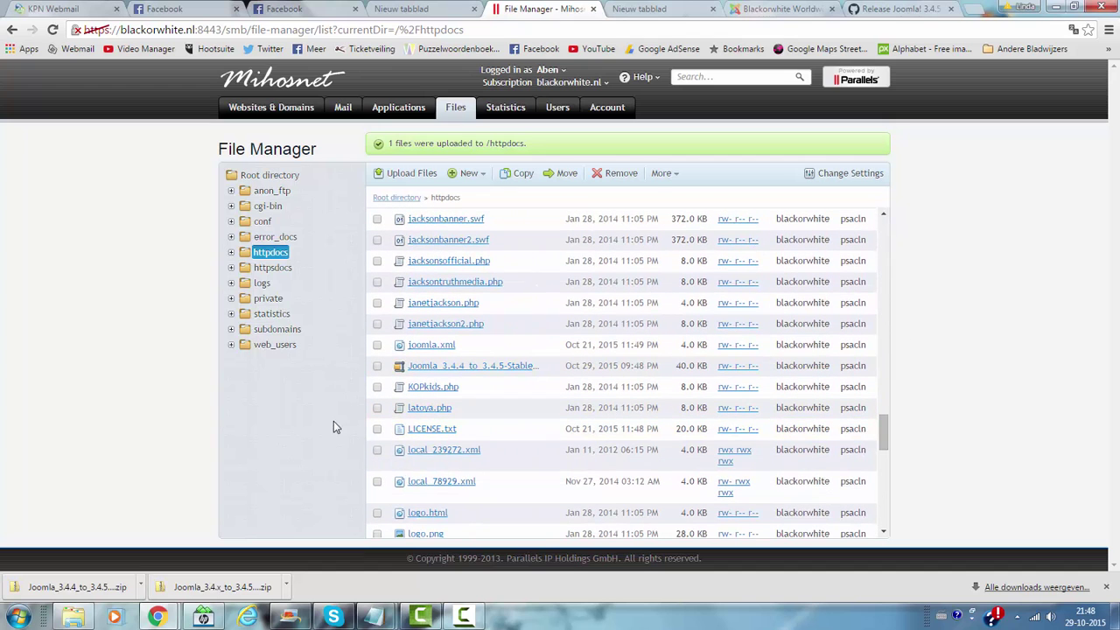
click(377, 367)
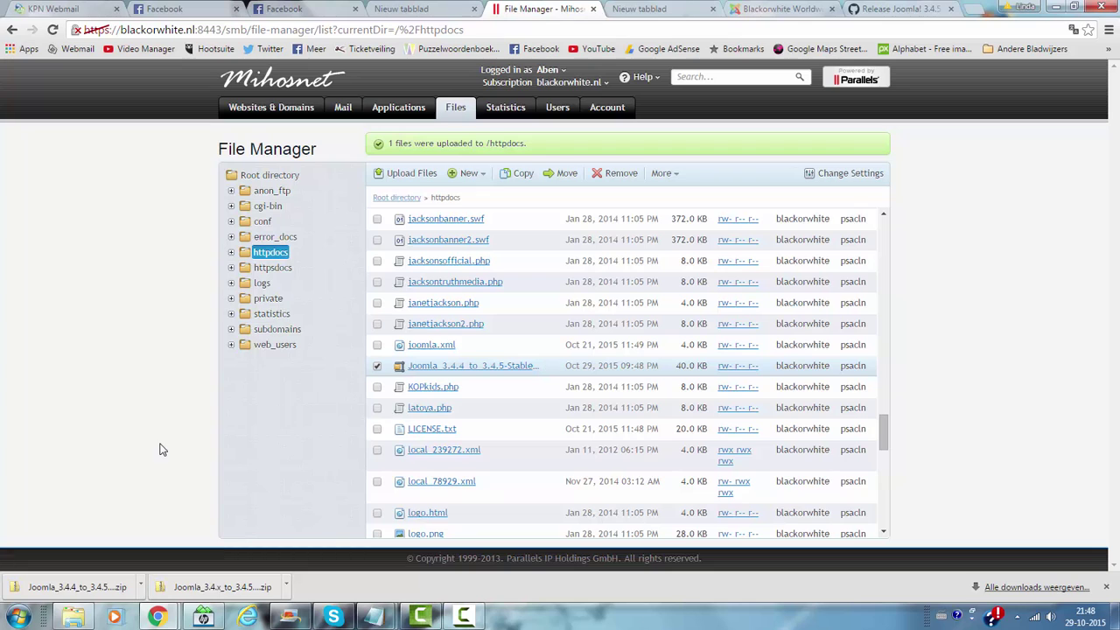
click(680, 178)
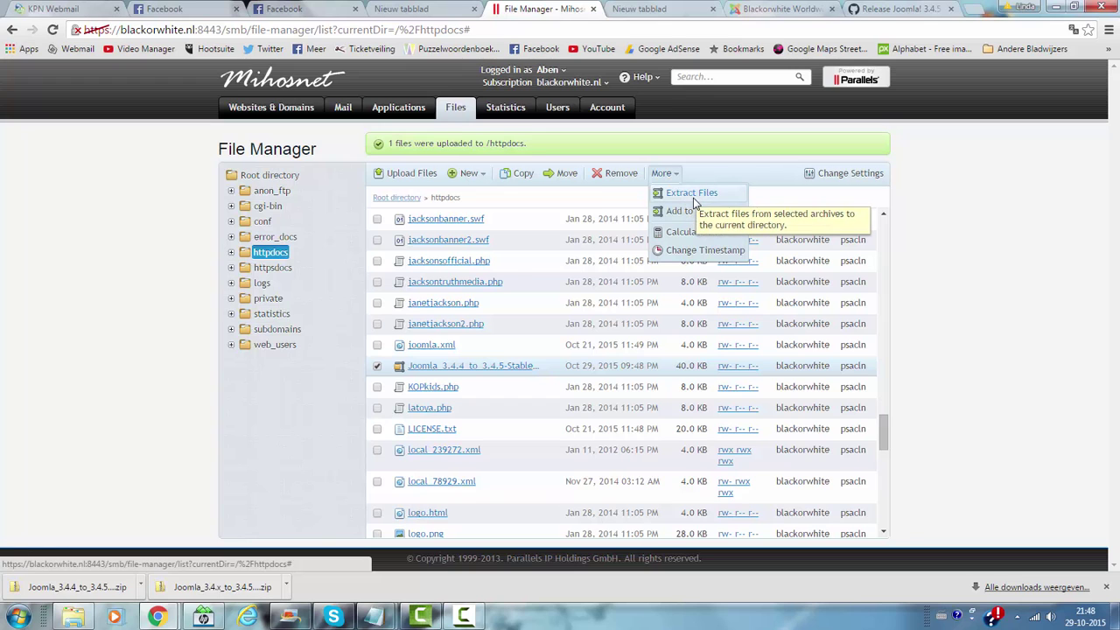
click(690, 193)
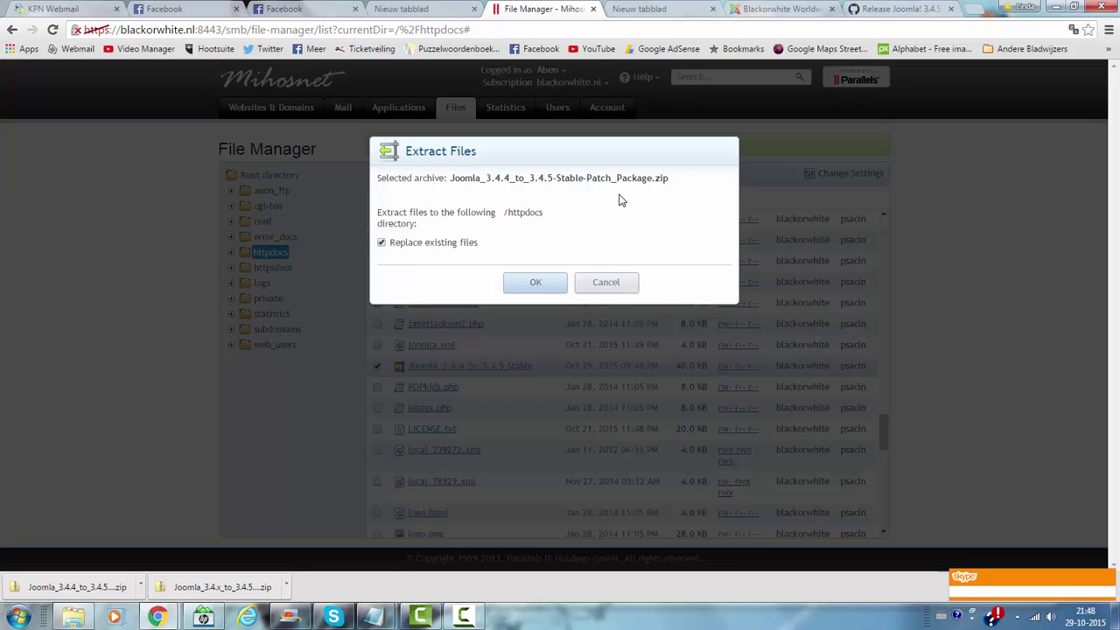
click(535, 283)
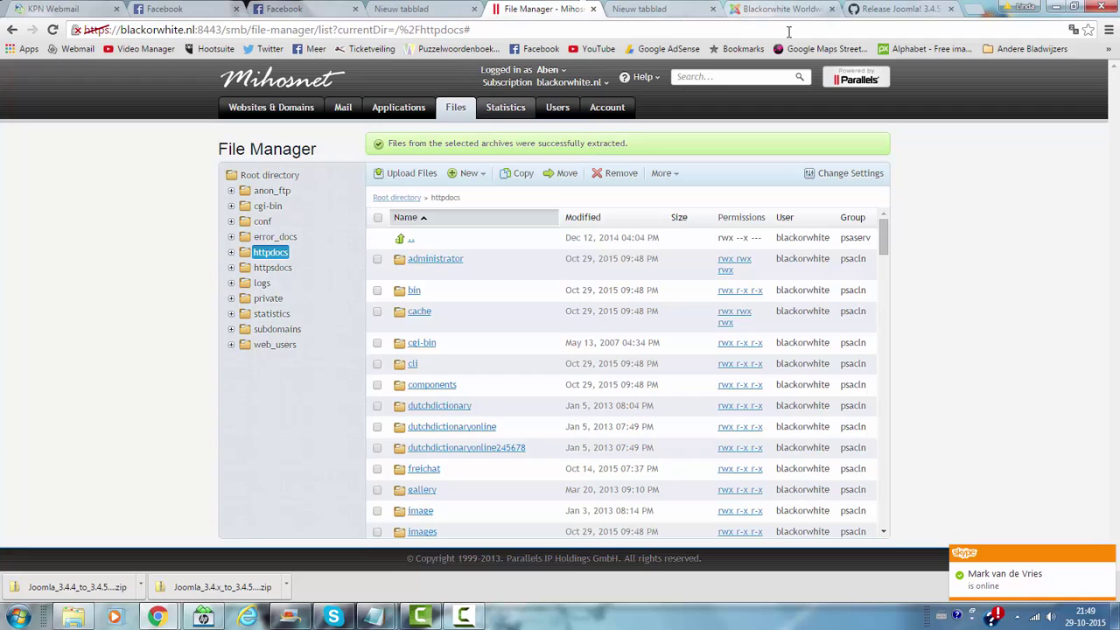
- Reload Joomla's System Information page to confirm it shows version 3.4.5 Stable
click(773, 9)
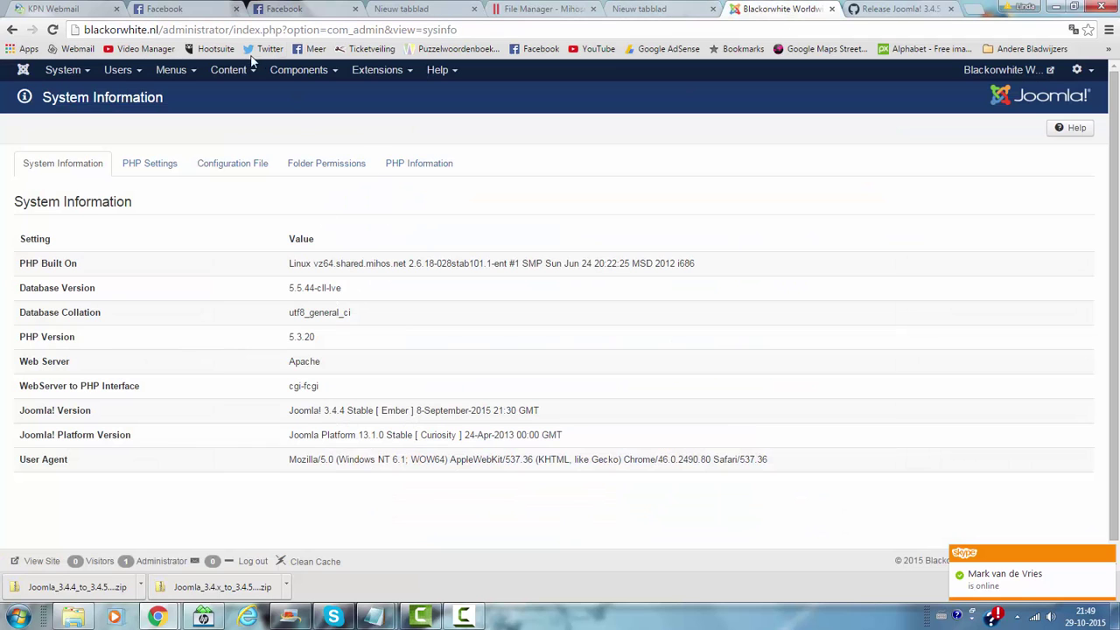
click(276, 28)
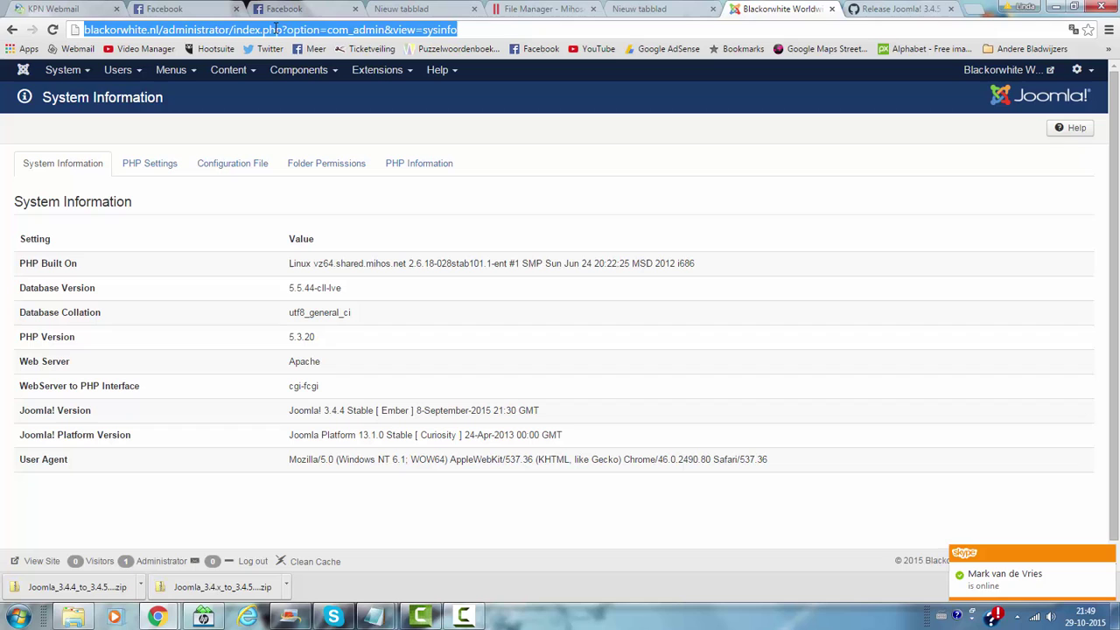
key(Return)
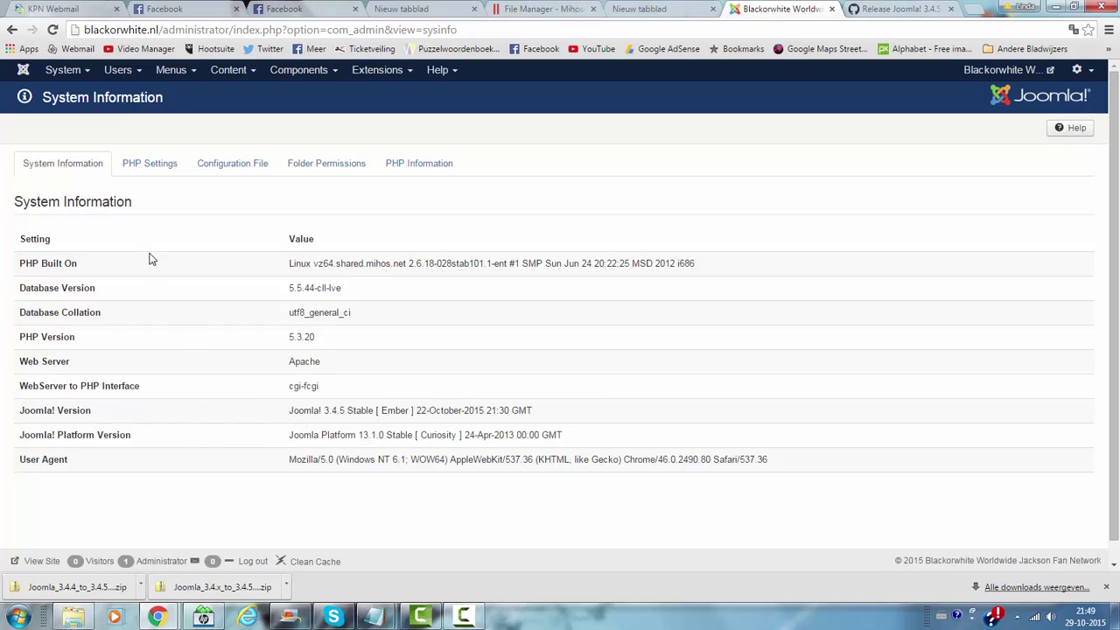
- Fix the database structure under Extensions > Manage > Database so it reports update version 3.4.5
click(381, 72)
click(383, 96)
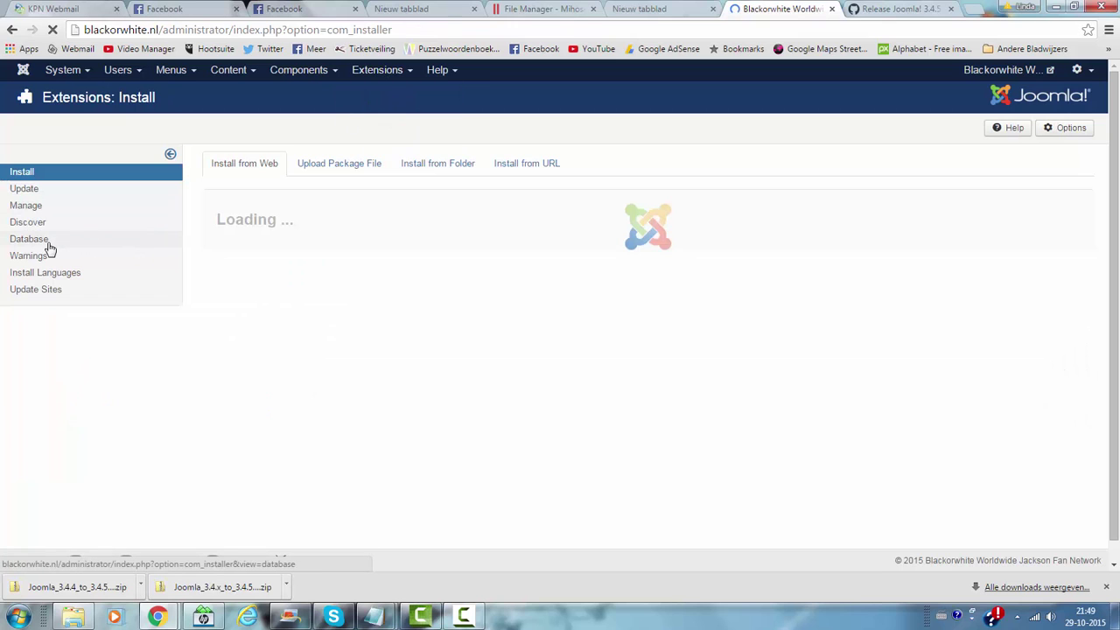
click(29, 239)
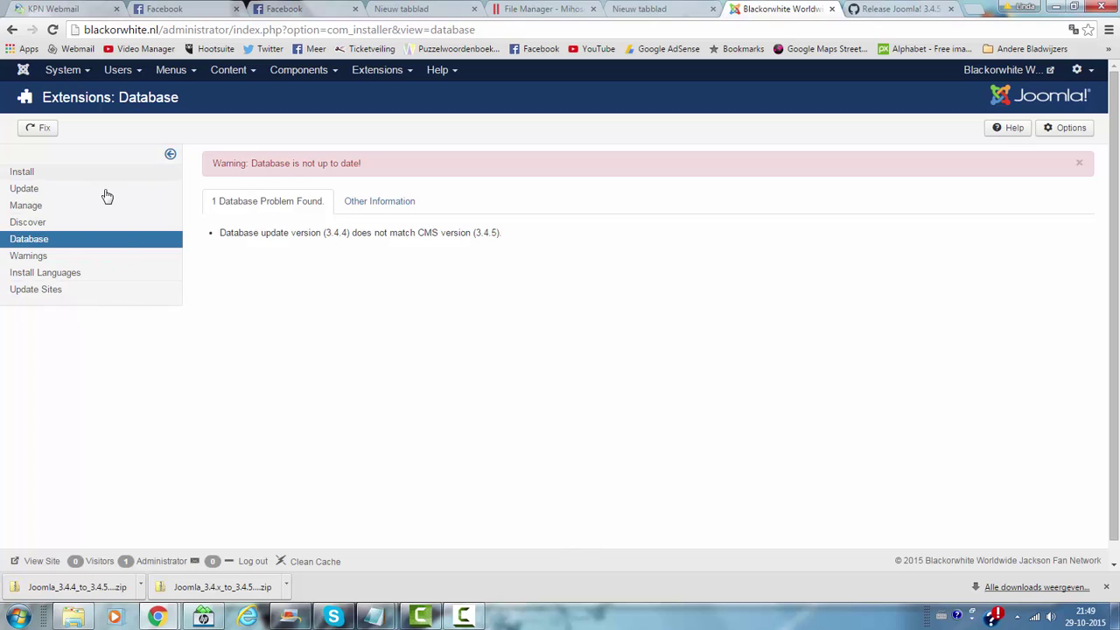
click(45, 130)
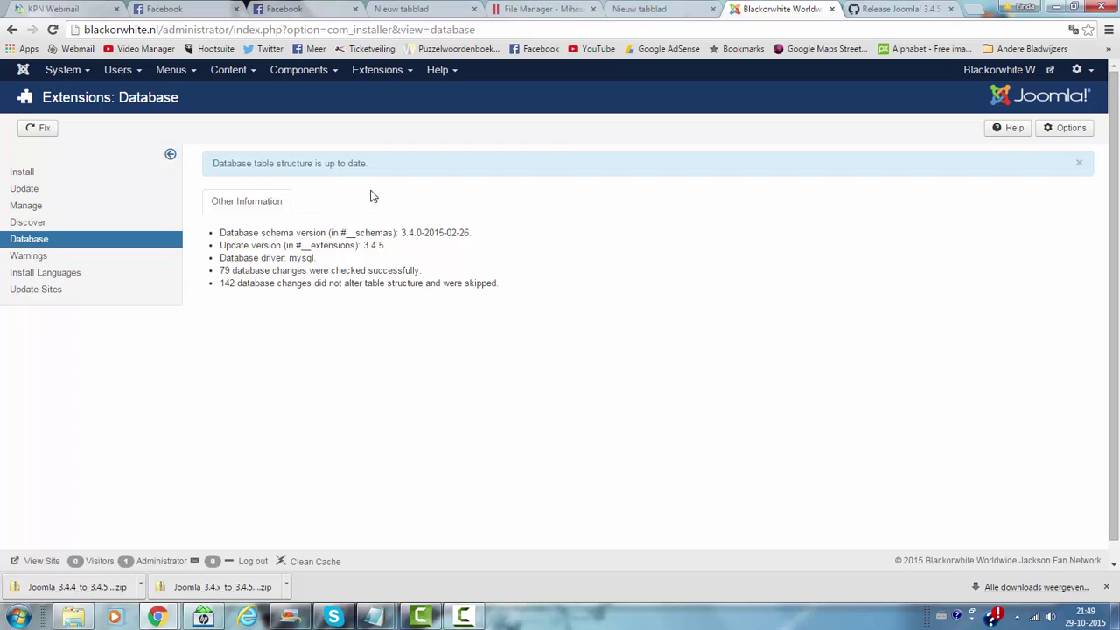
click(63, 72)
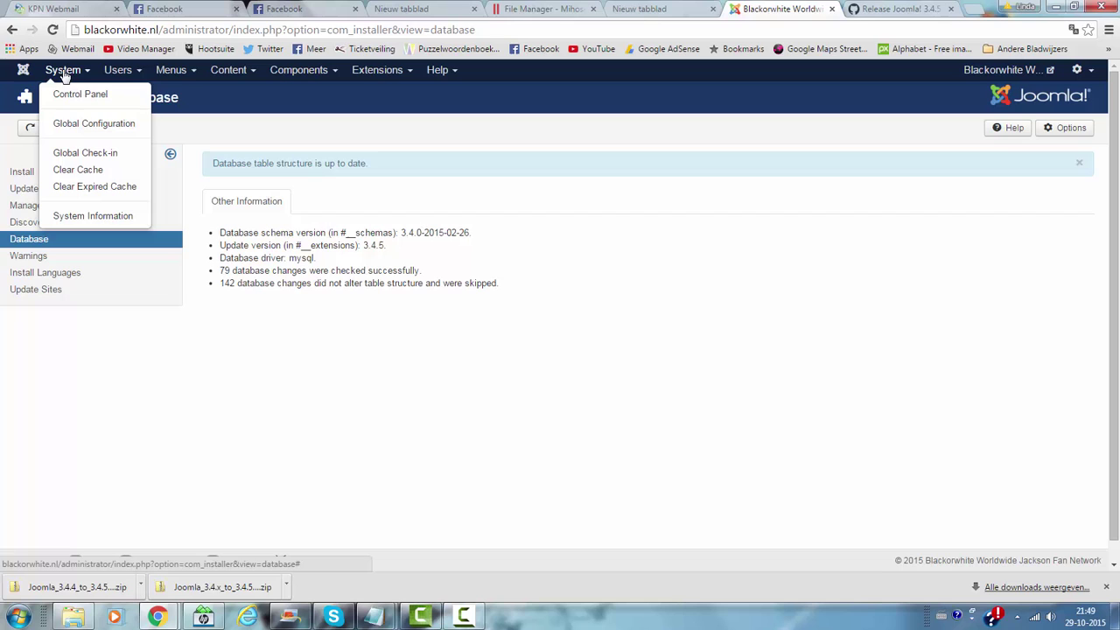
- Clear all cache groups in System > Clear Cache, freeing 252.68KB
click(78, 169)
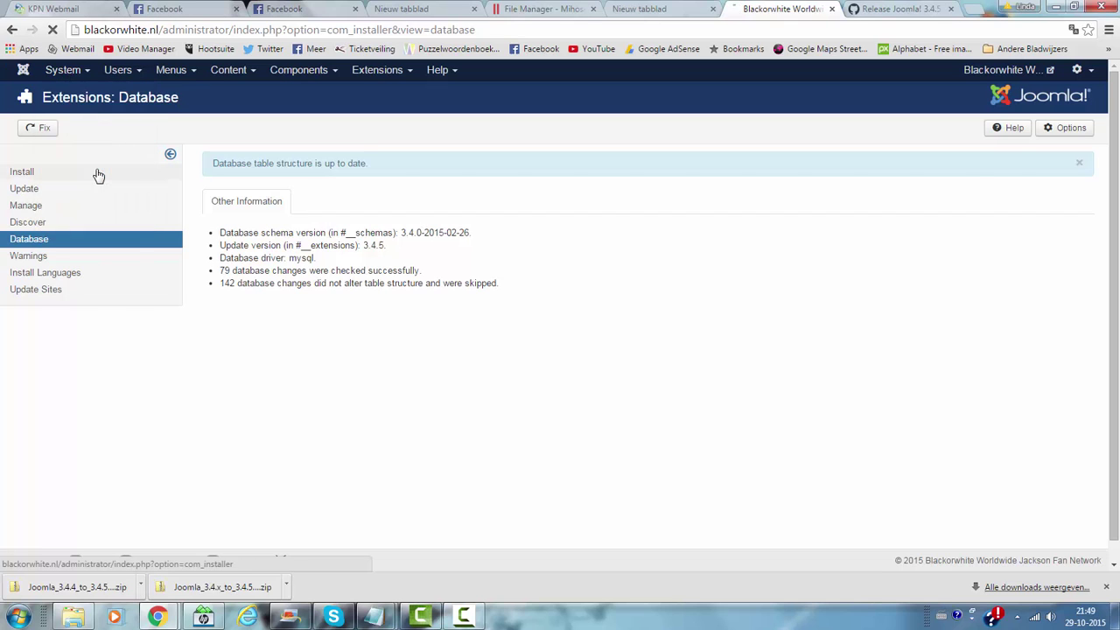
click(211, 164)
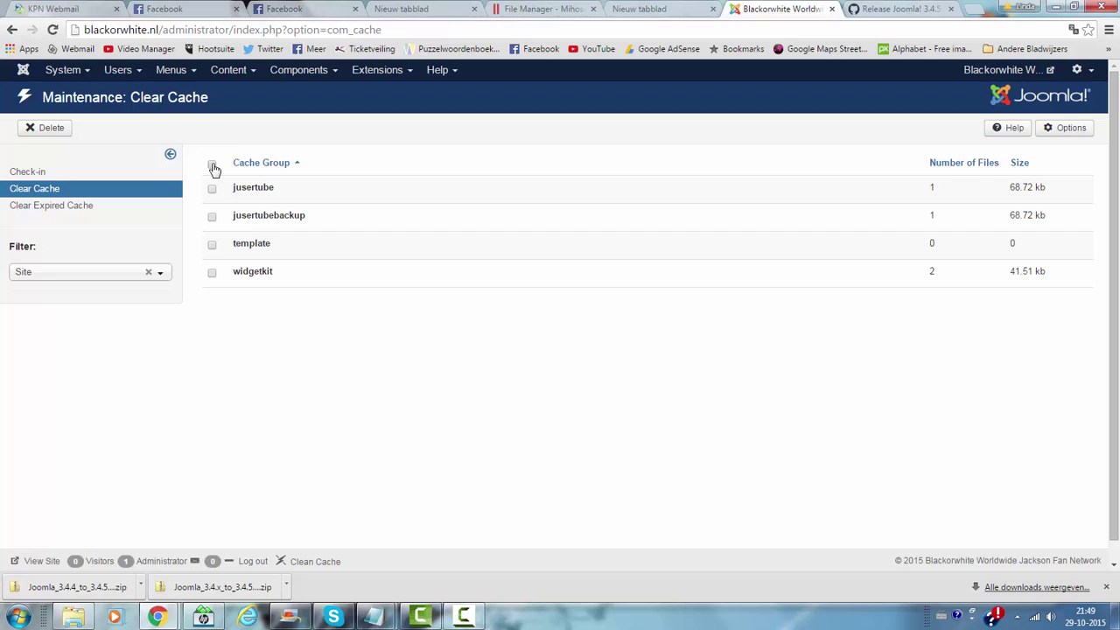
click(50, 129)
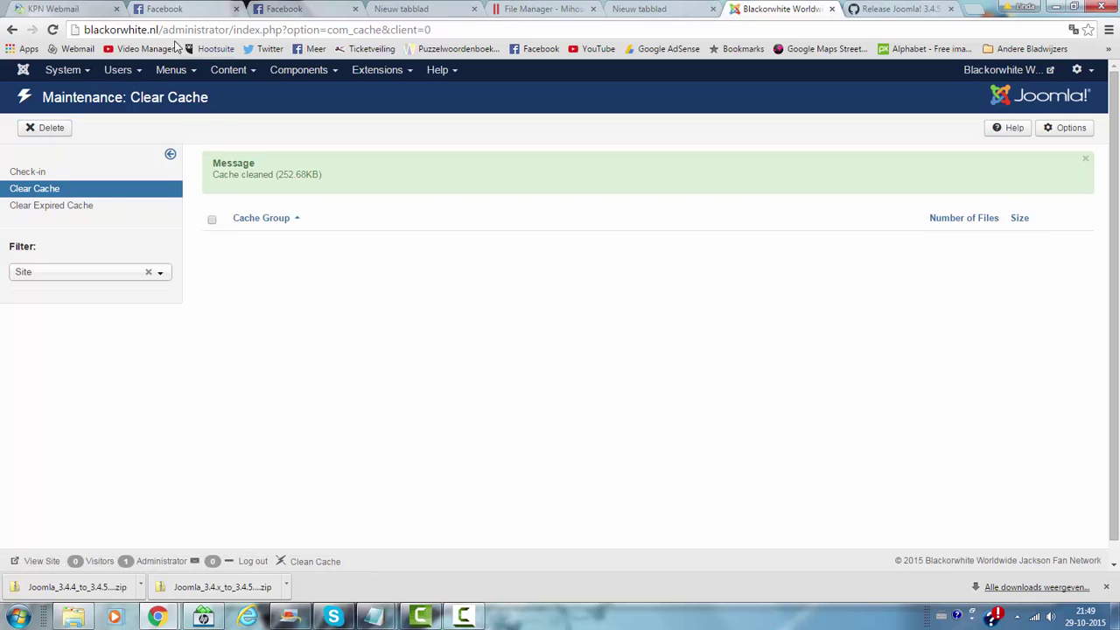
- Remove the admin path from the address to load the blackorwhite.nl front page
drag(163, 30, 218, 30)
drag(888, 17, 928, 19)
key(BackSpace)
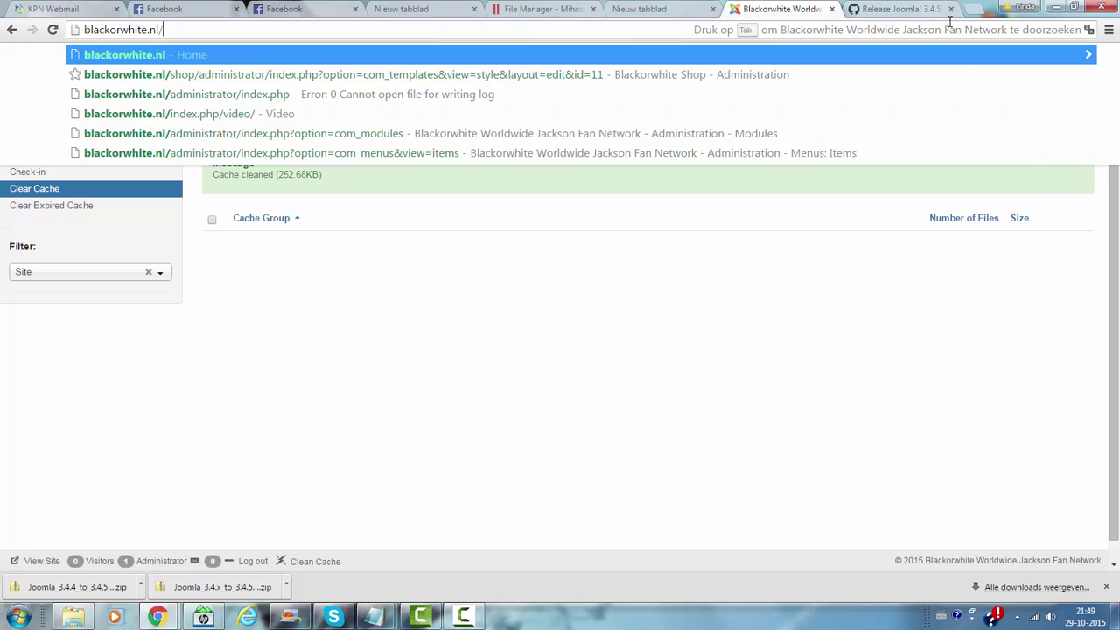
key(Return)
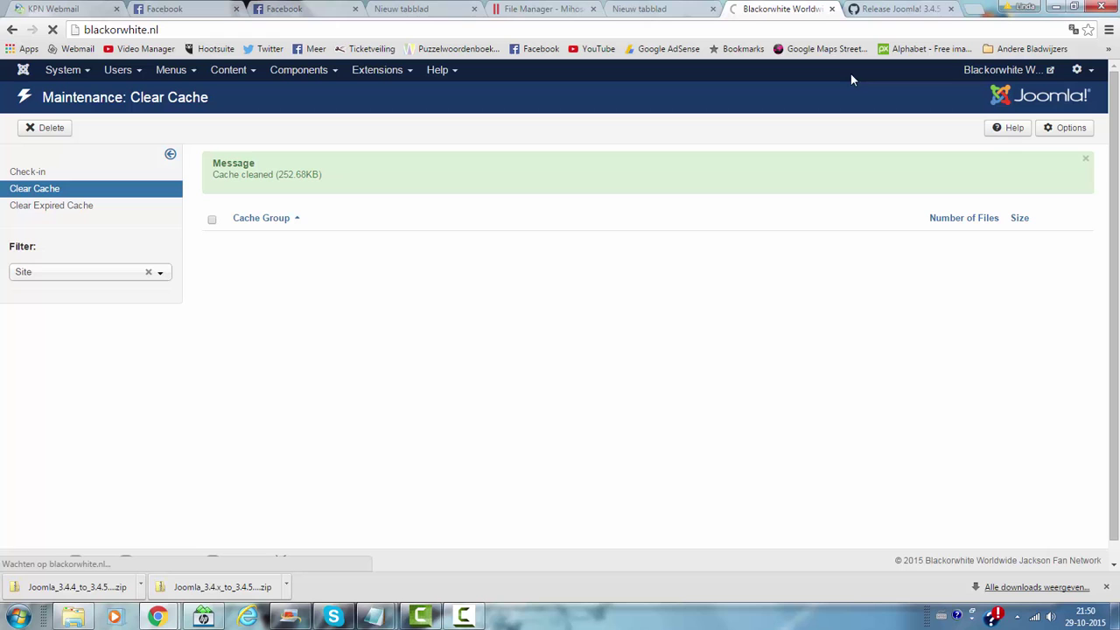
- Open the shop folder in the httpdocs listing and autofill the saved username on the login page
click(535, 8)
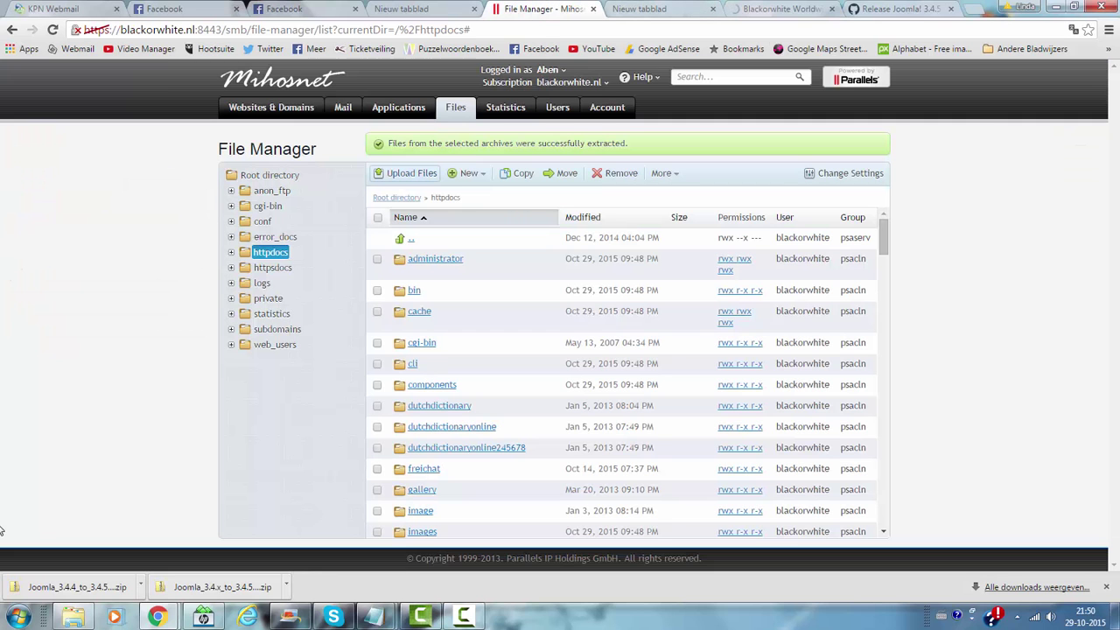
scroll(419, 387, down, 3)
scroll(604, 371, down, 7)
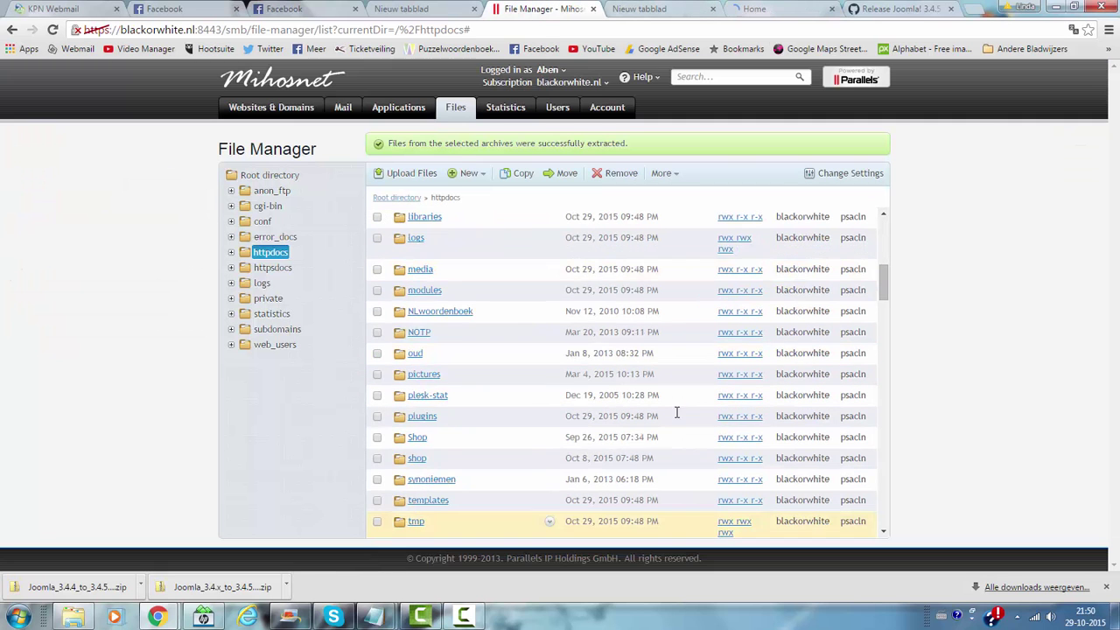
drag(889, 327, 866, 289)
scroll(866, 289, up, 1)
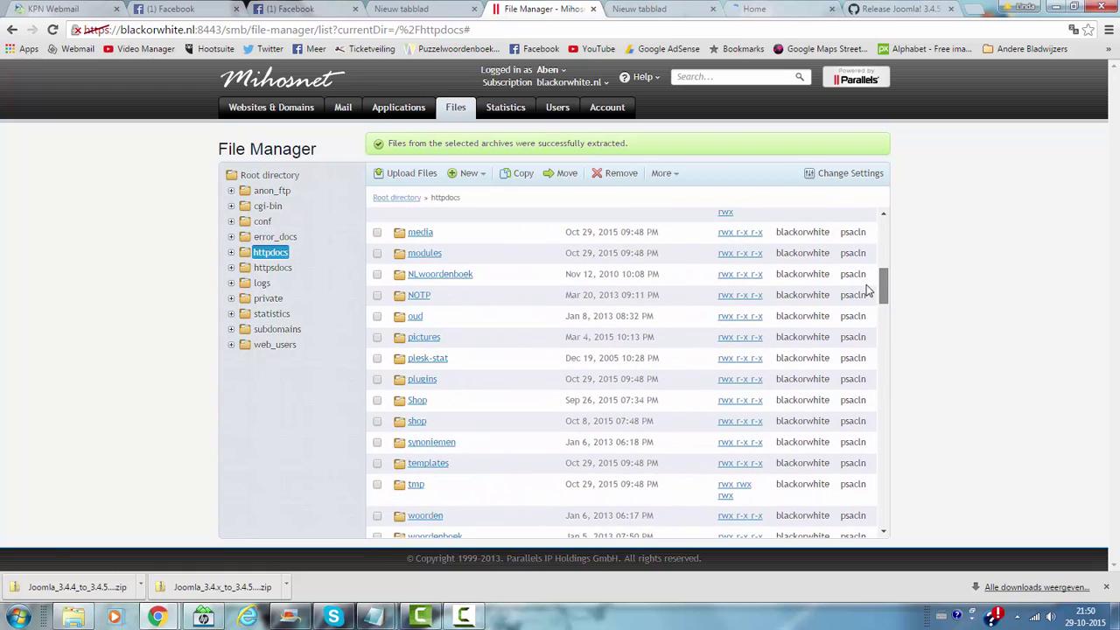
click(417, 423)
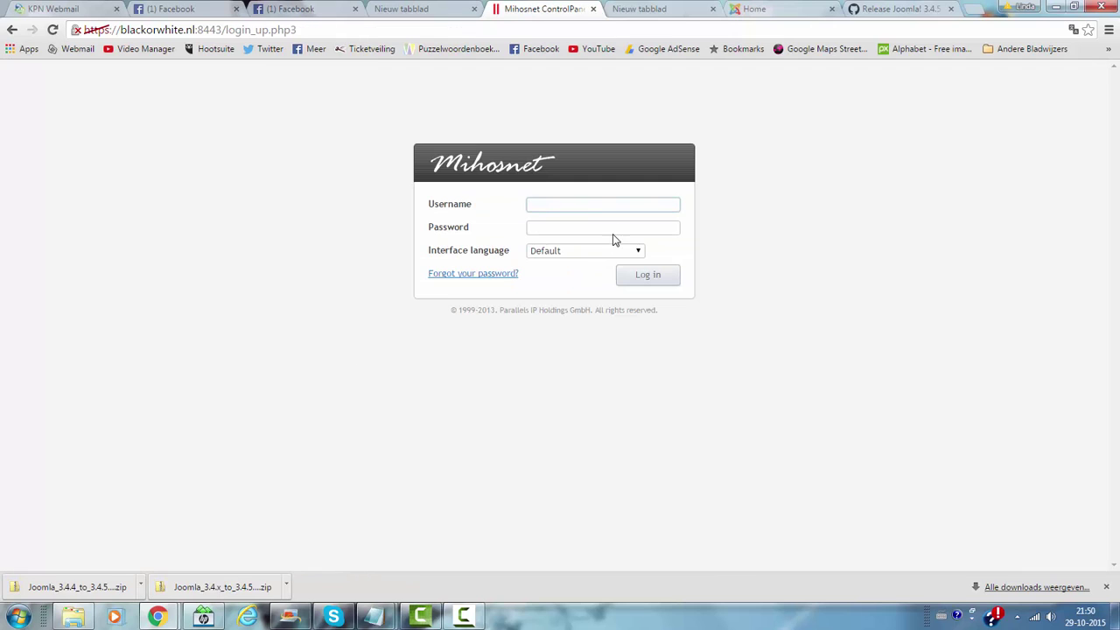
click(570, 203)
click(552, 221)
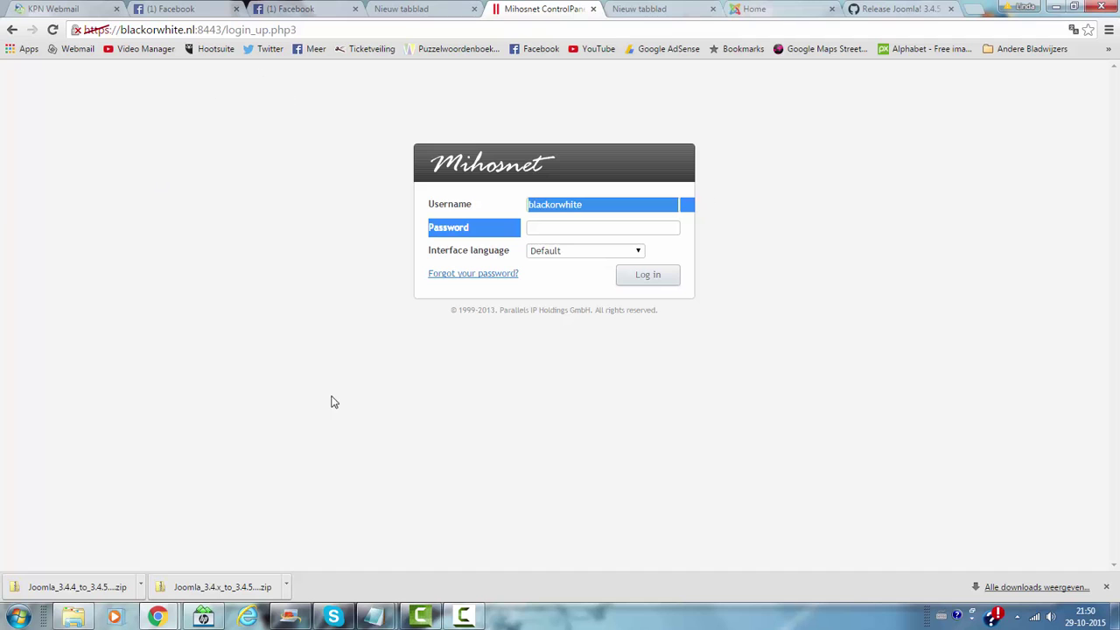
- Scroll through the blackorwhite.nl front page to check it loads after the upgrade
click(758, 8)
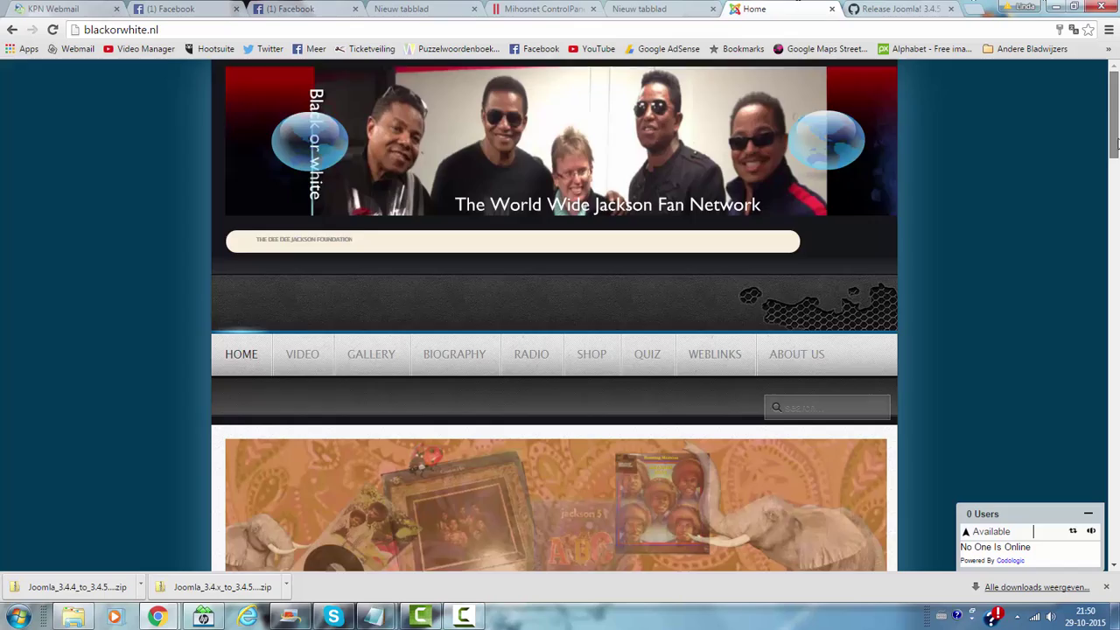
scroll(1115, 144, down, 6)
scroll(1102, 122, up, 6)
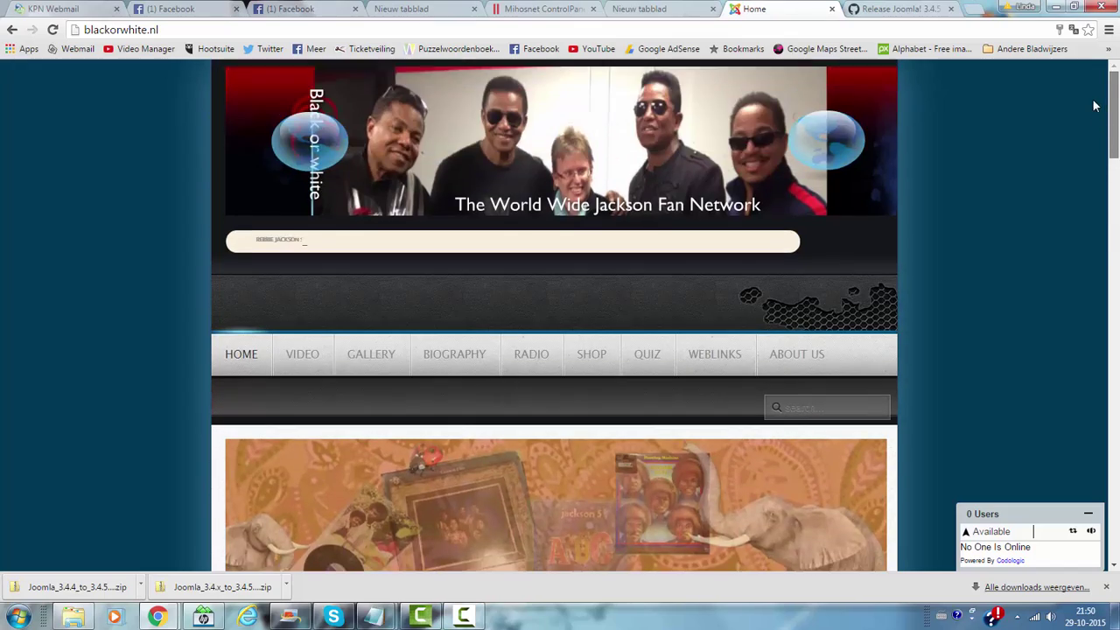
scroll(1104, 122, down, 15)
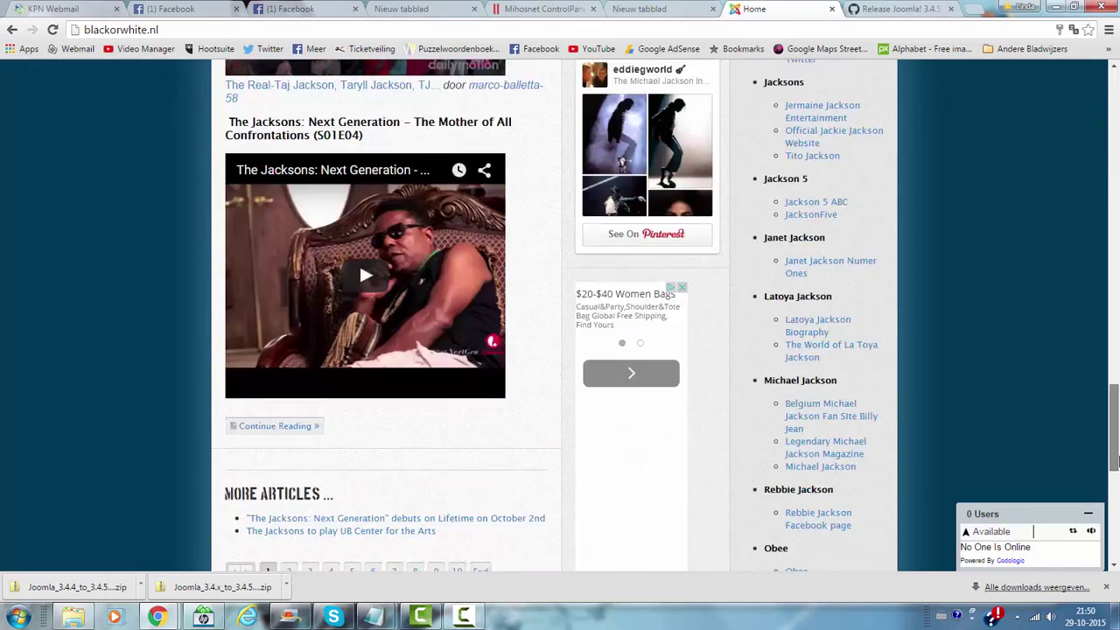
scroll(1117, 461, down, 2)
drag(1117, 464, 1116, 105)
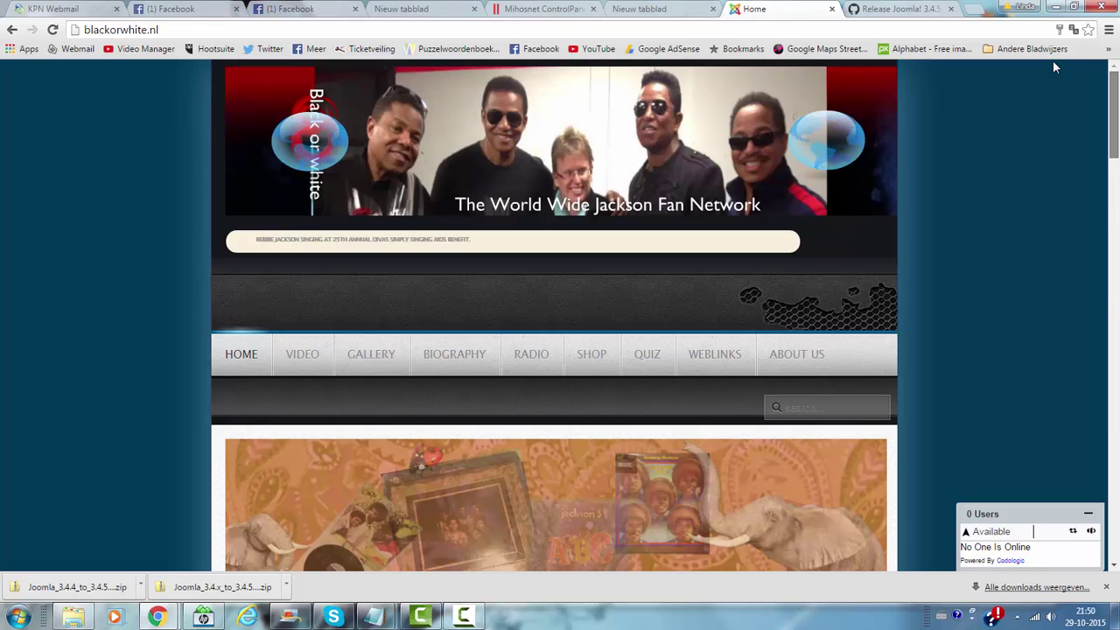
- Open VIDEO > Janet and scroll the Janet Jackson video thumbnails
click(306, 372)
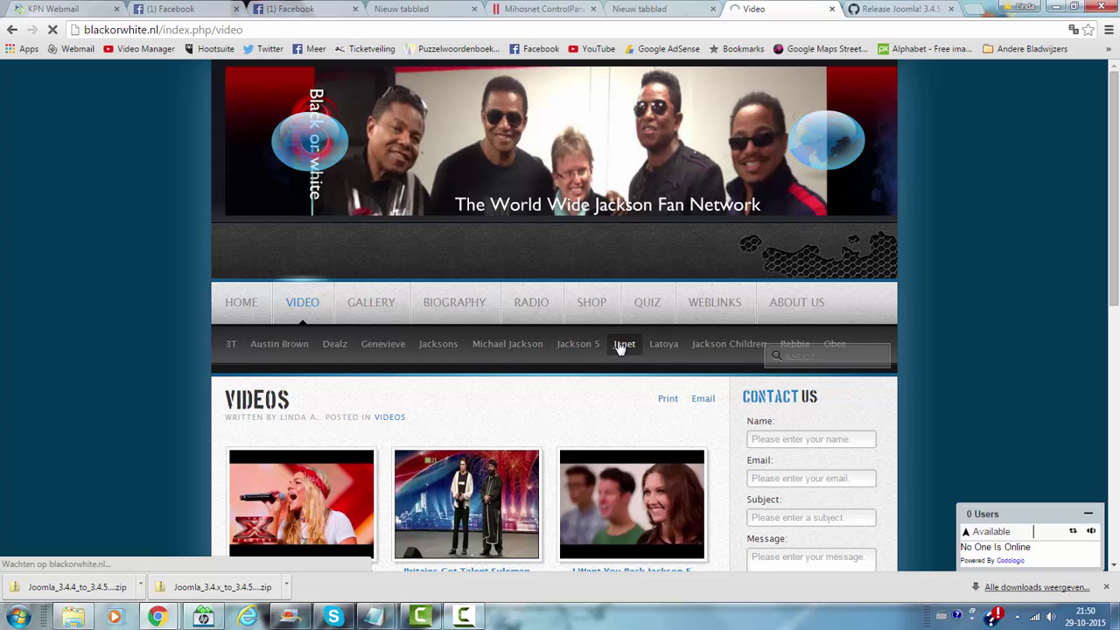
click(620, 345)
scroll(620, 346, down, 3)
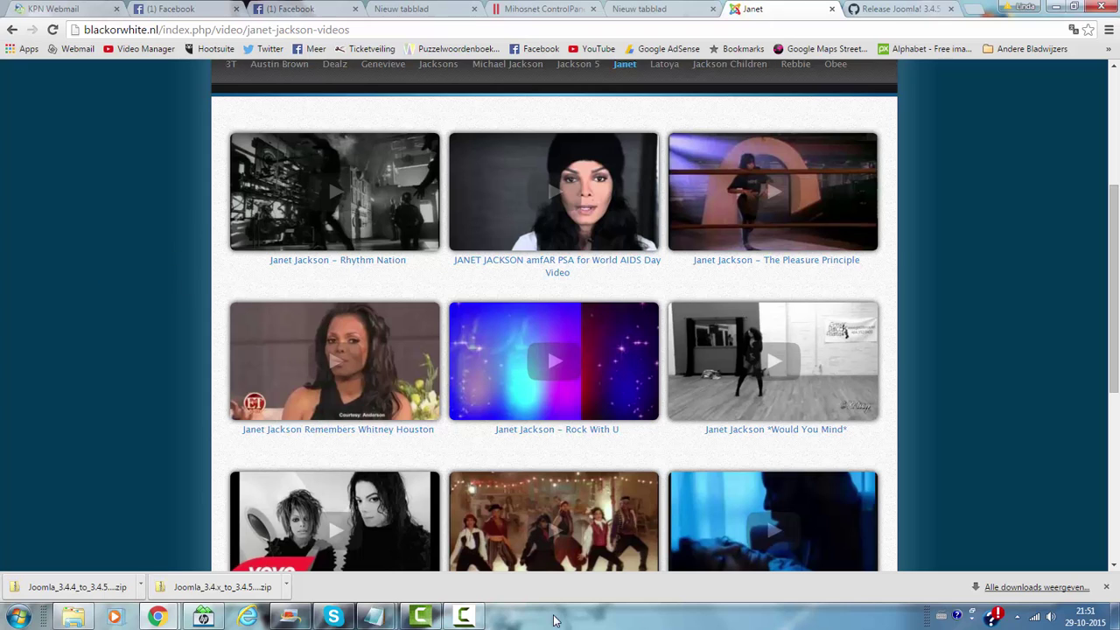
click(464, 617)
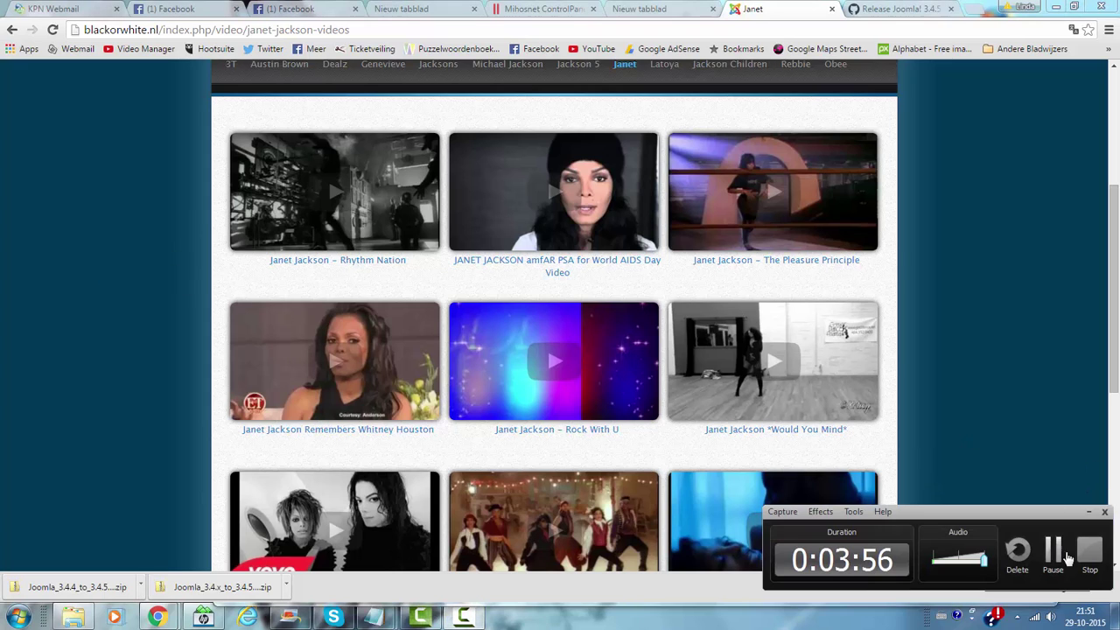